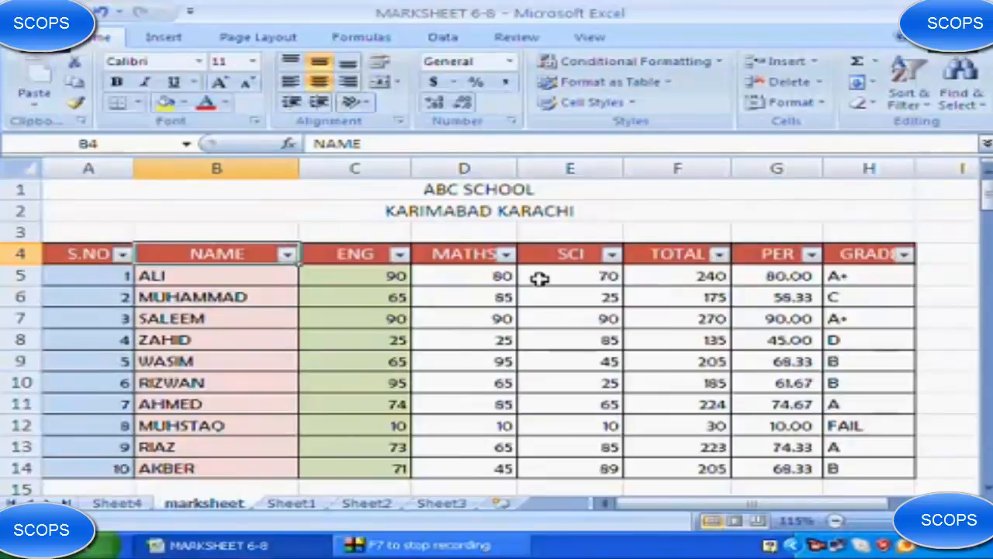
Filter the GRADE column to show only the students with grade A+.
click(871, 255)
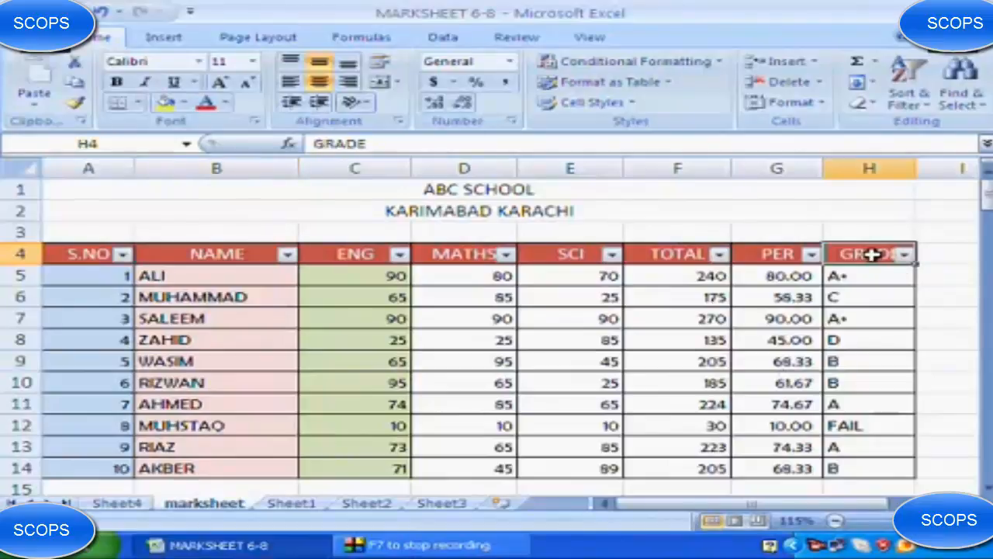
click(903, 255)
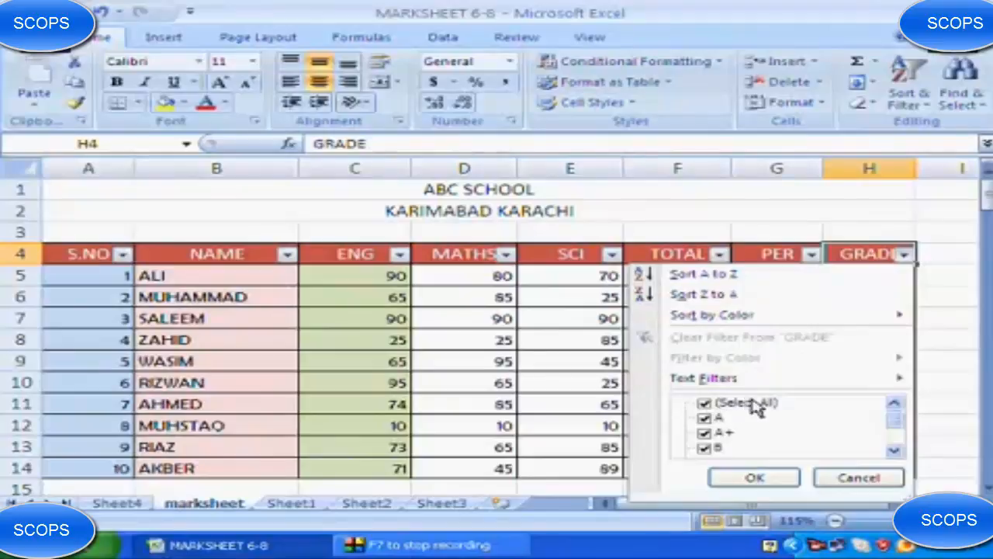
click(705, 405)
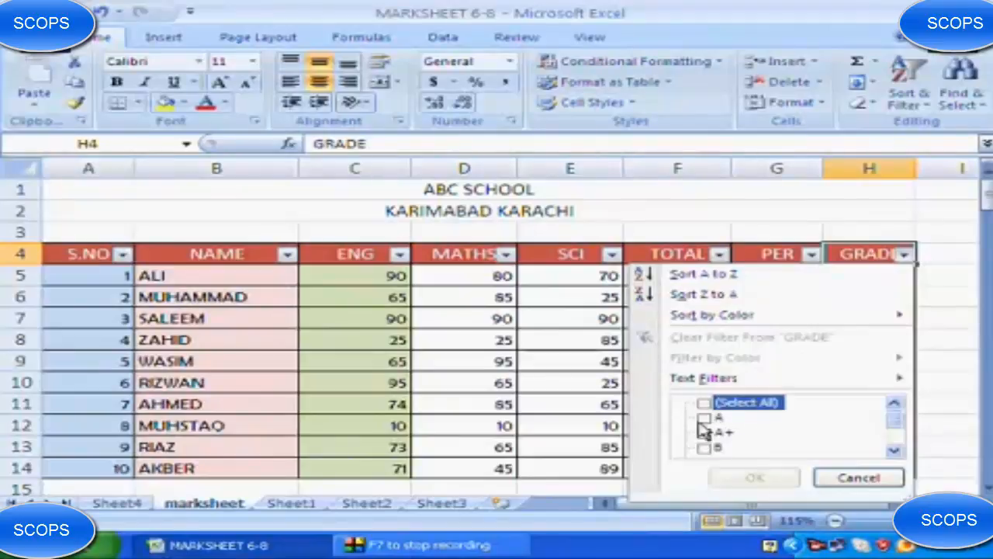
click(704, 432)
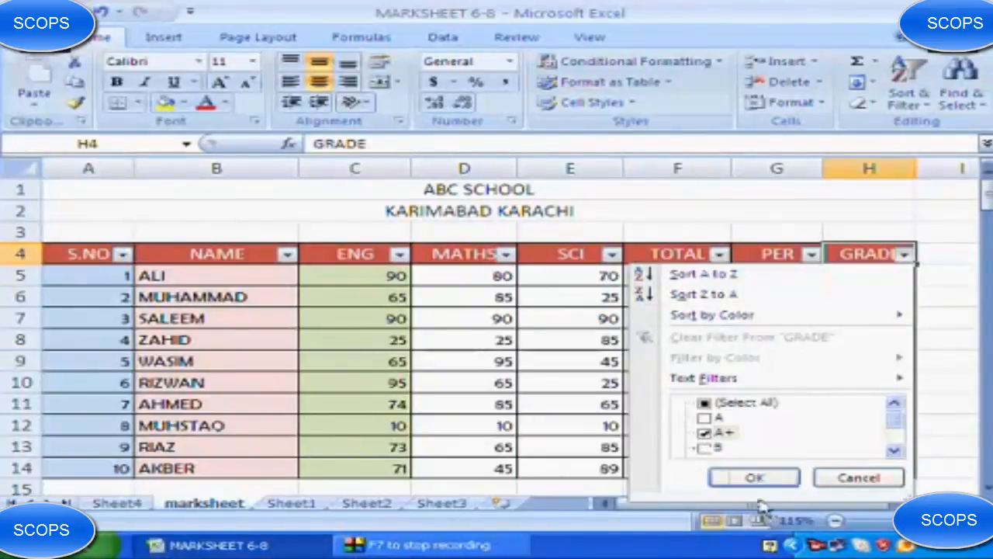
click(754, 477)
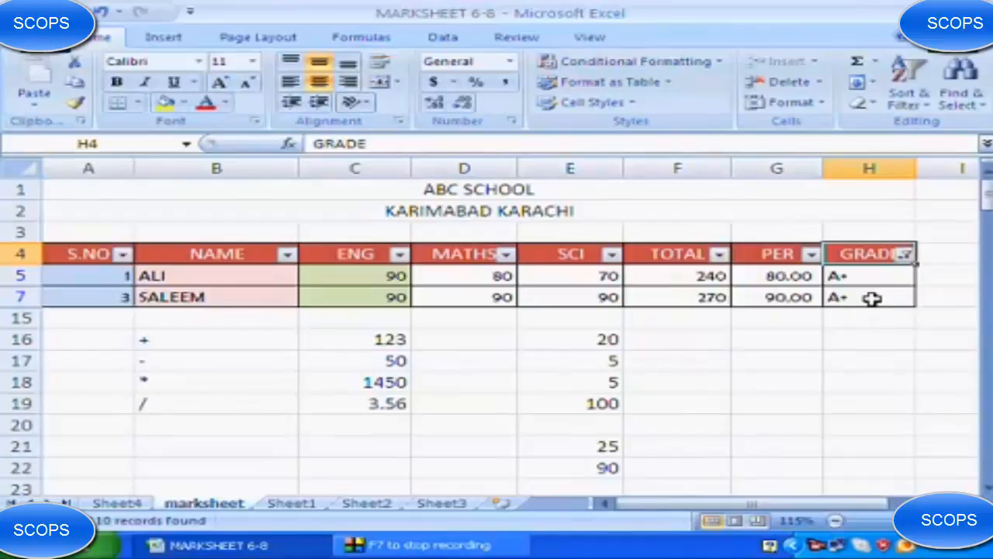
Change the GRADE filter to show every grade except FAIL.
click(905, 254)
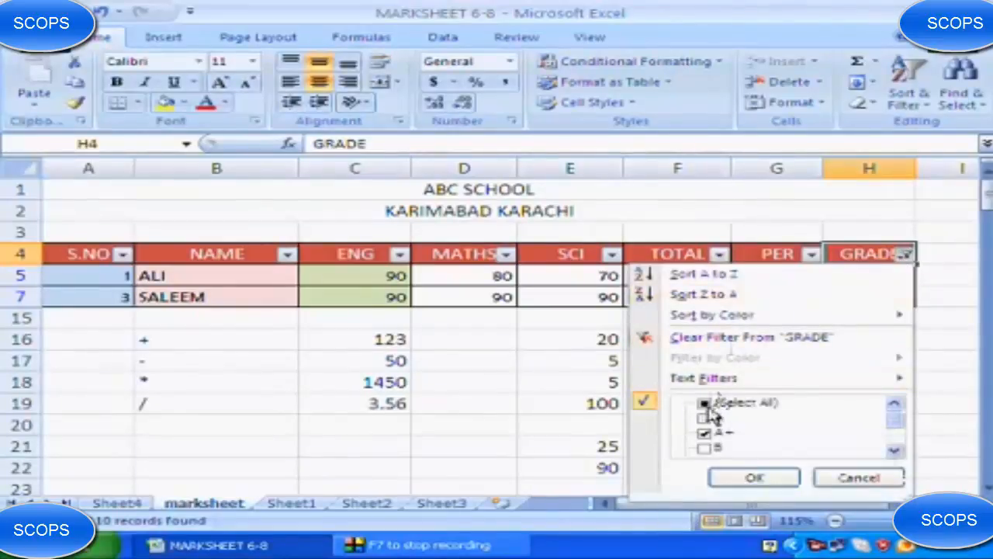
click(705, 403)
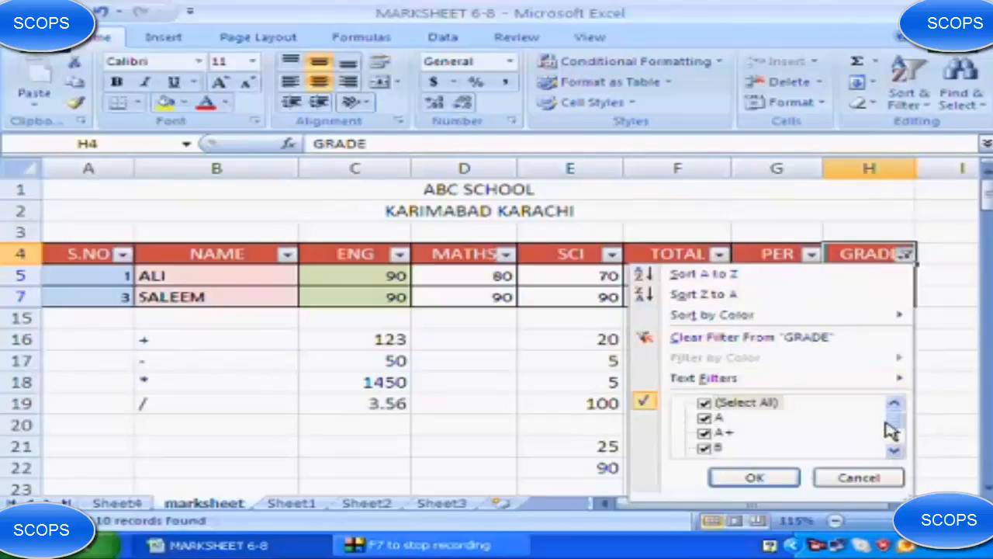
drag(889, 421, 892, 444)
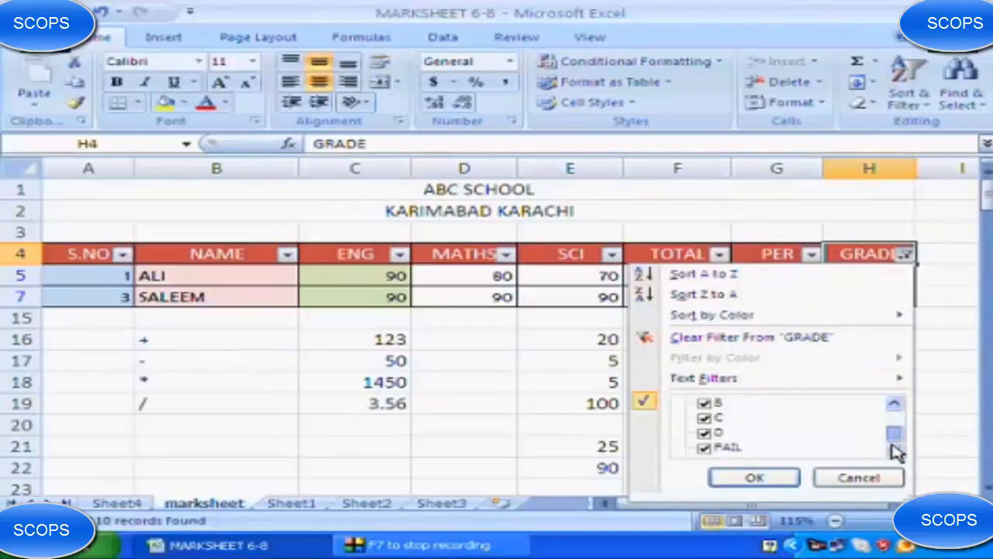
click(714, 449)
click(725, 477)
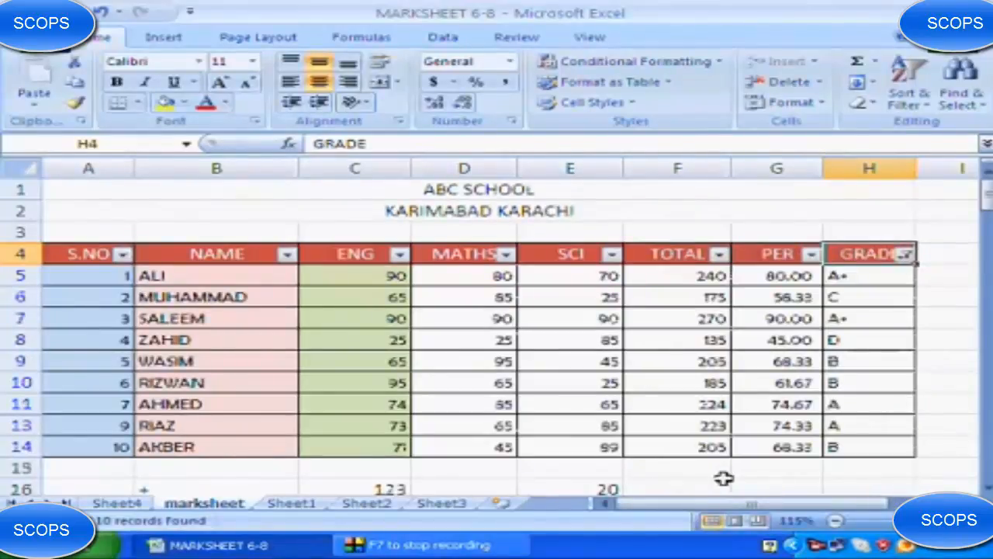
Change the GRADE filter to show only the FAIL rows.
click(907, 256)
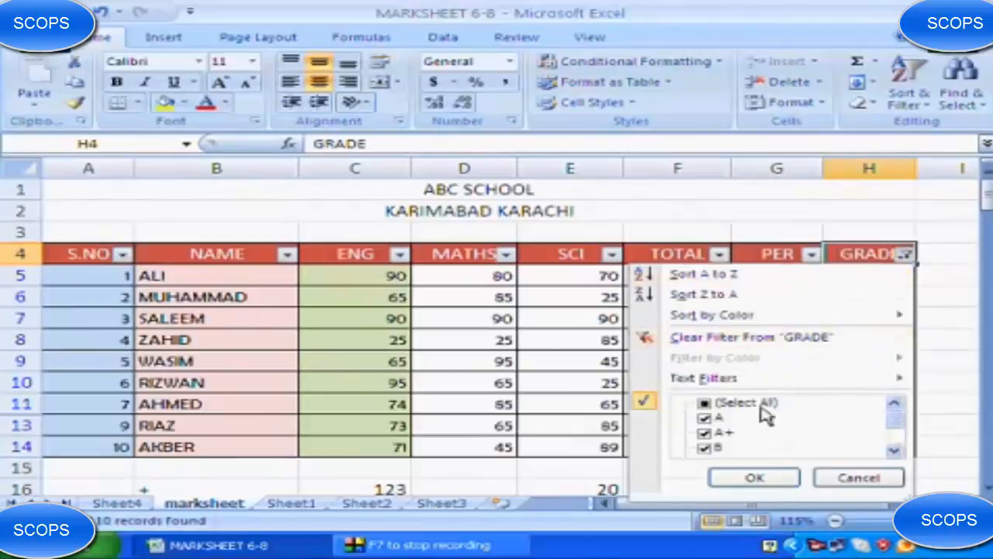
click(703, 404)
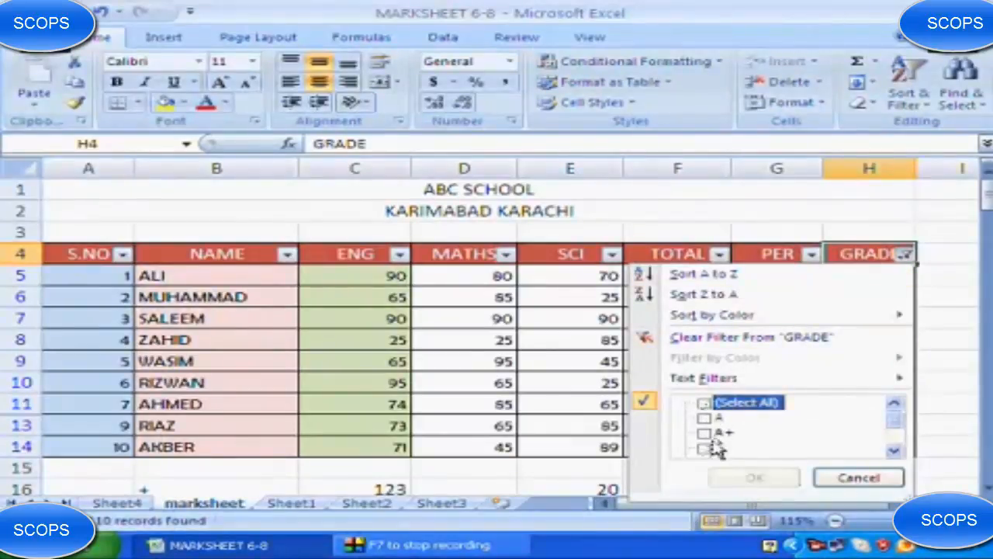
scroll(715, 450, down, 3)
click(706, 446)
click(755, 477)
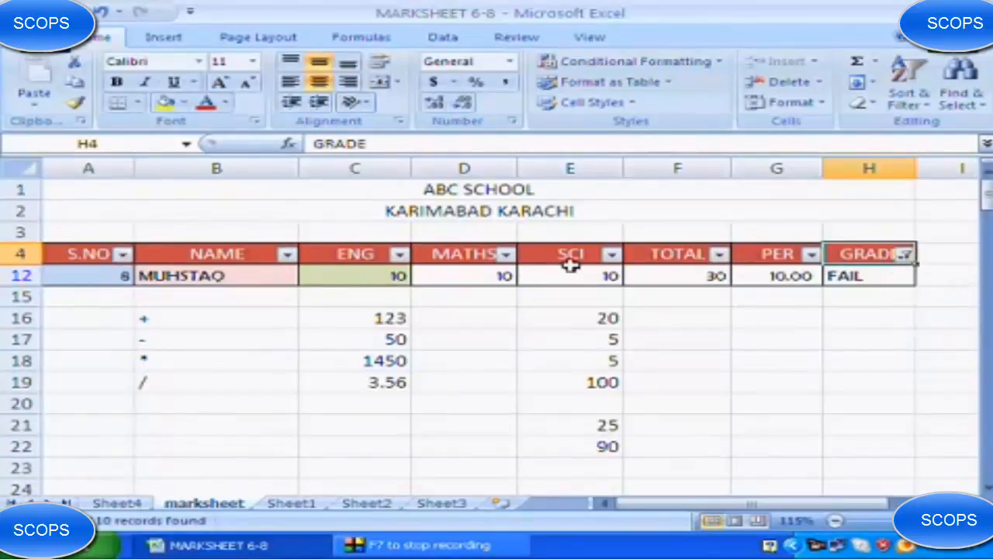
Reselect all values in the GRADE filter to show every student row.
click(905, 254)
click(703, 404)
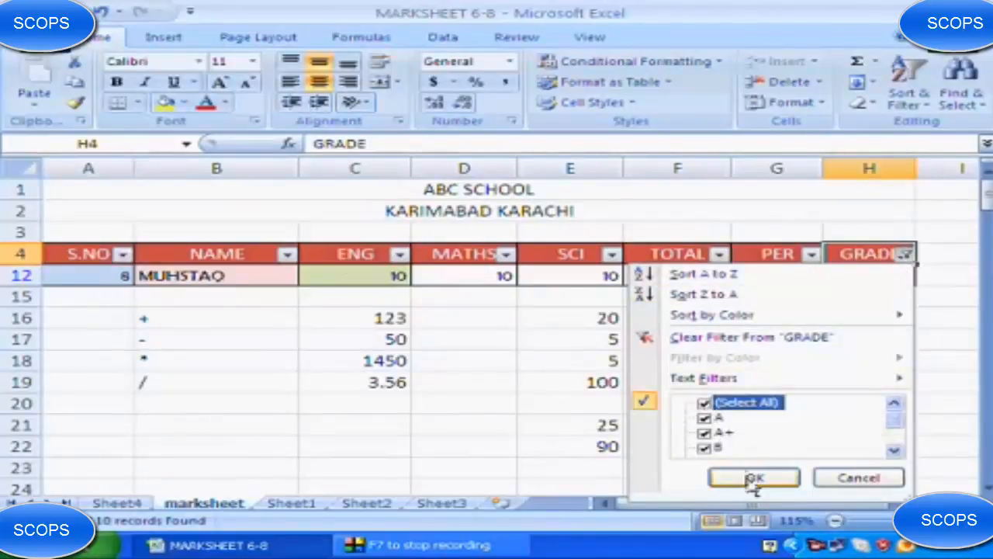
click(752, 475)
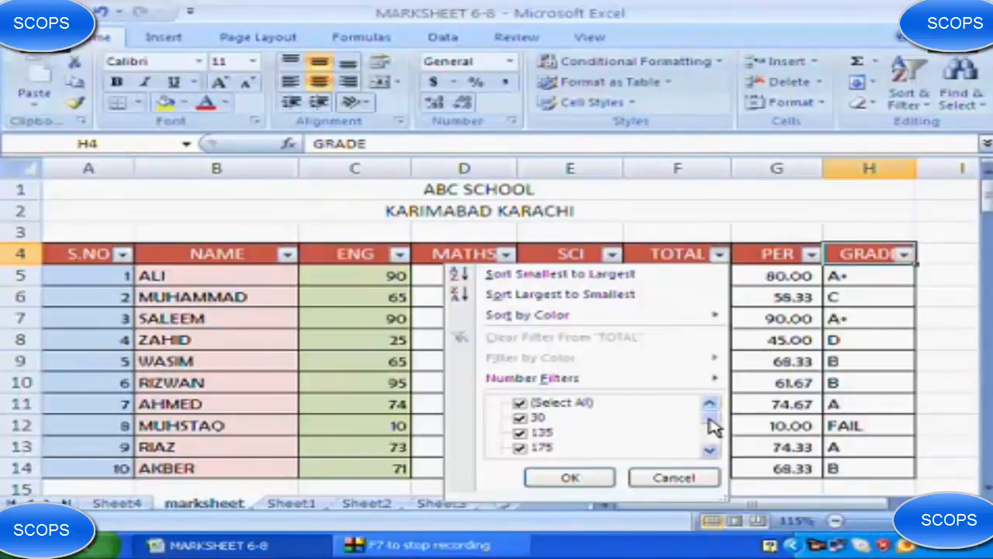
Apply a number filter to the TOTAL column for values greater than or equal to 200.
mouse_move(712, 425)
mouse_down()
mouse_move(712, 447)
mouse_move(705, 417)
mouse_up()
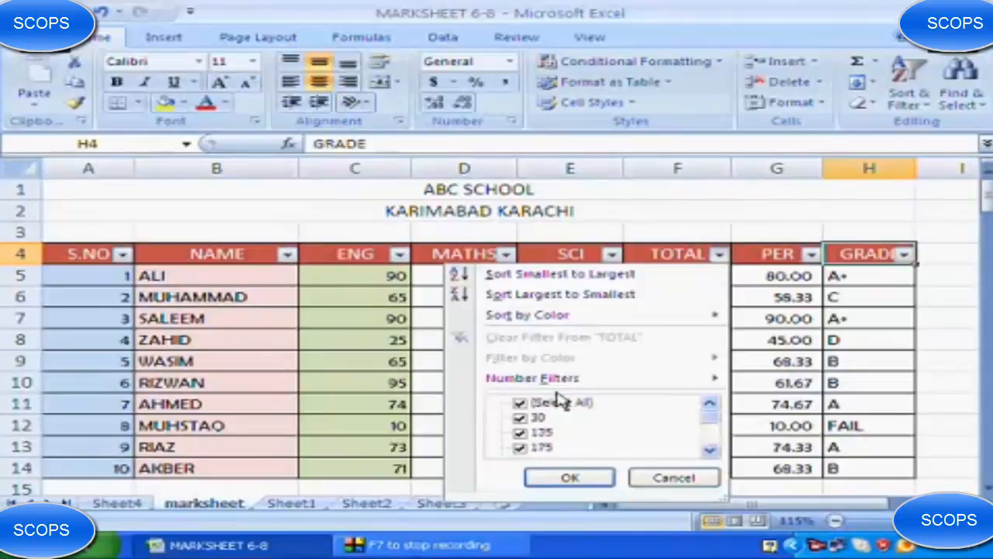
mouse_move(543, 381)
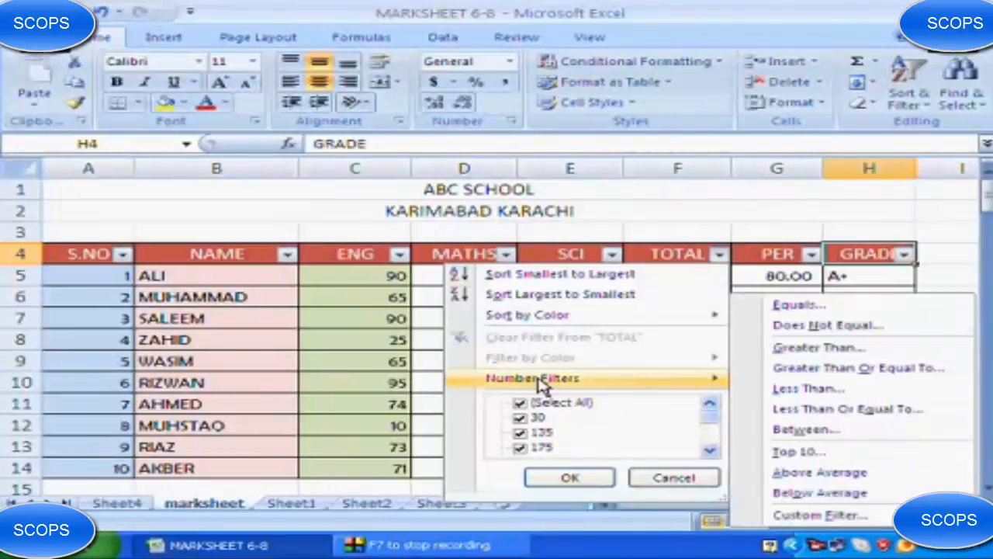
click(871, 369)
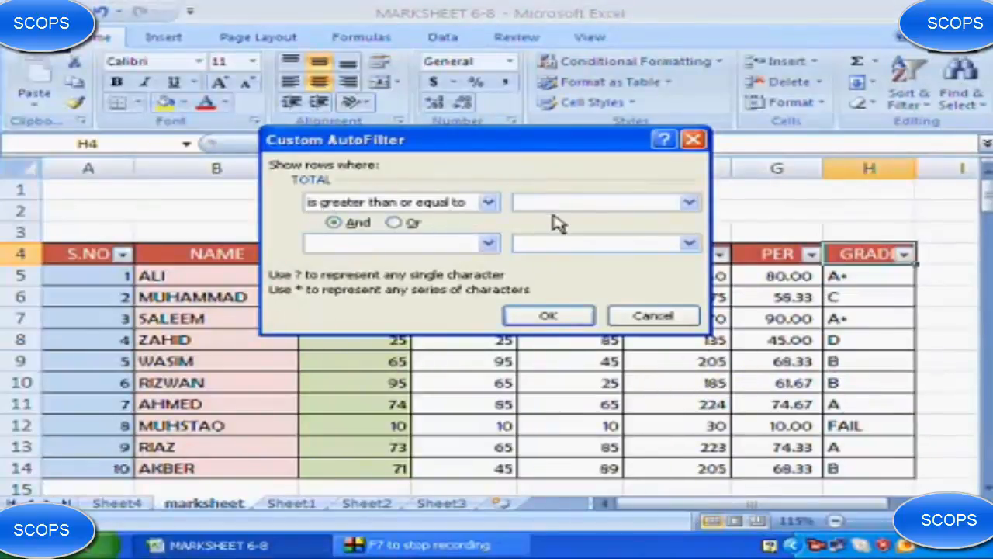
text(200)
click(547, 316)
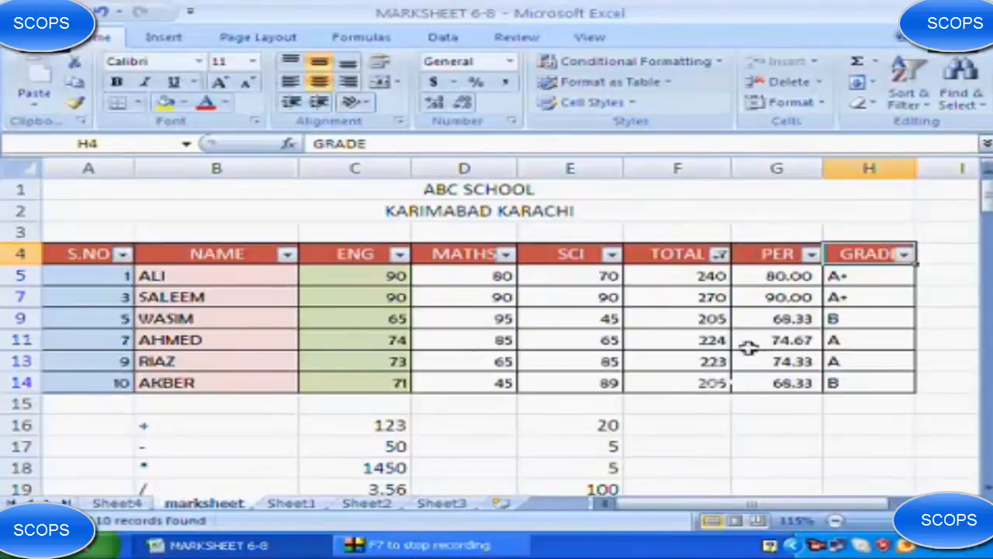
Add a second And condition to the TOTAL filter: is greater than or equal to 225.
click(720, 255)
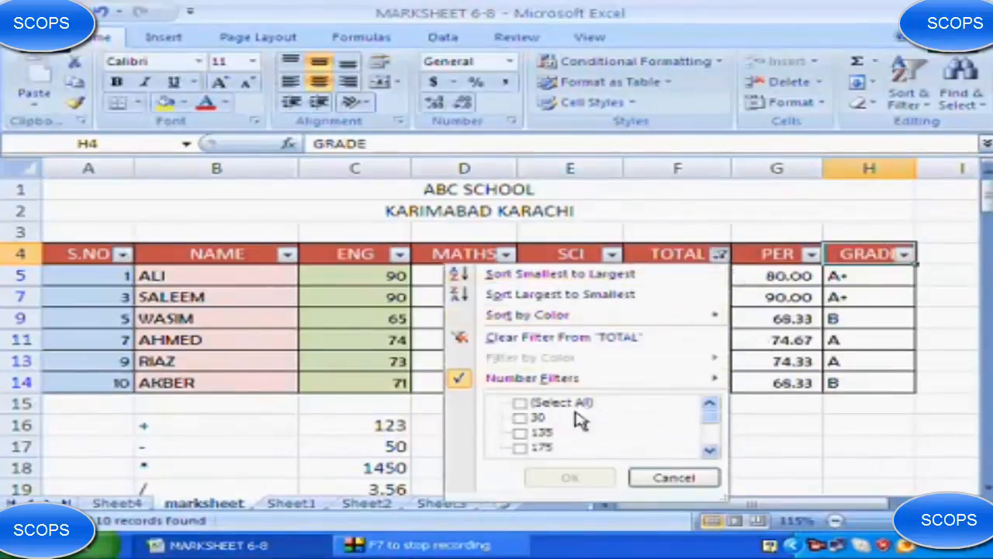
mouse_move(555, 388)
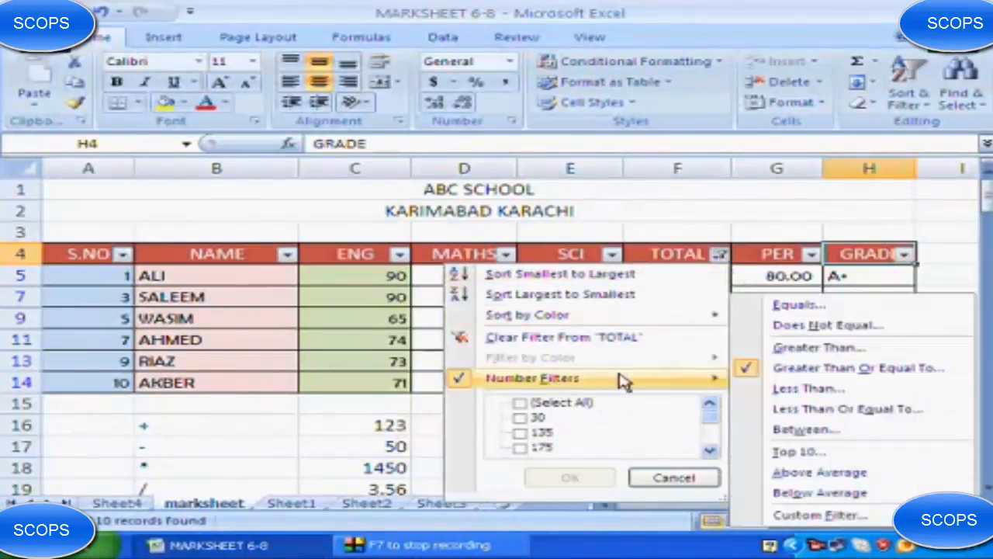
click(807, 370)
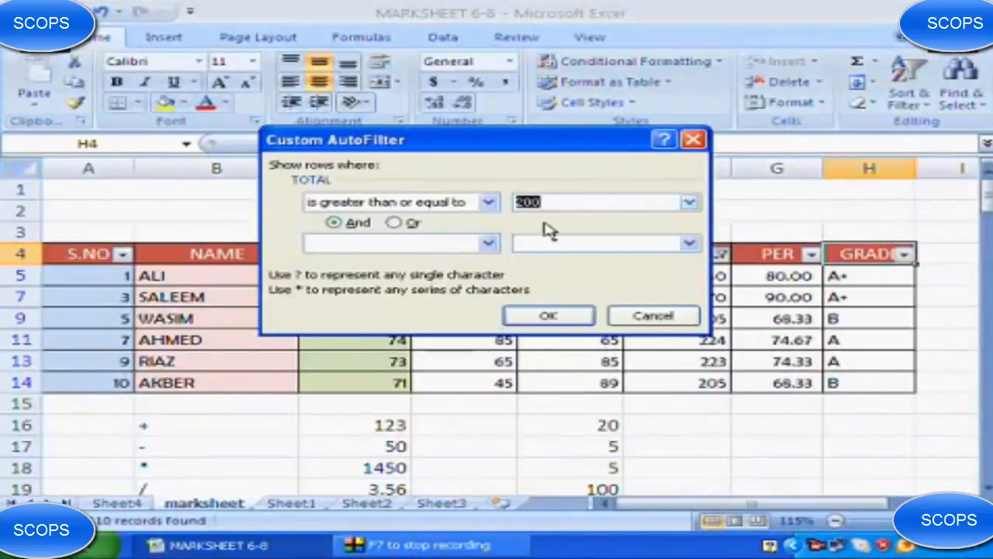
click(488, 245)
click(455, 308)
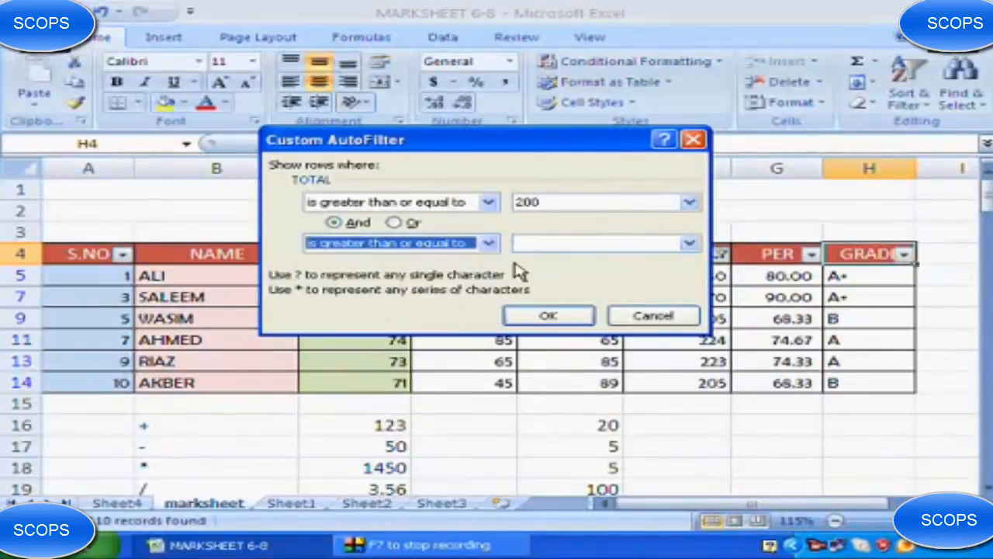
click(546, 243)
text(225)
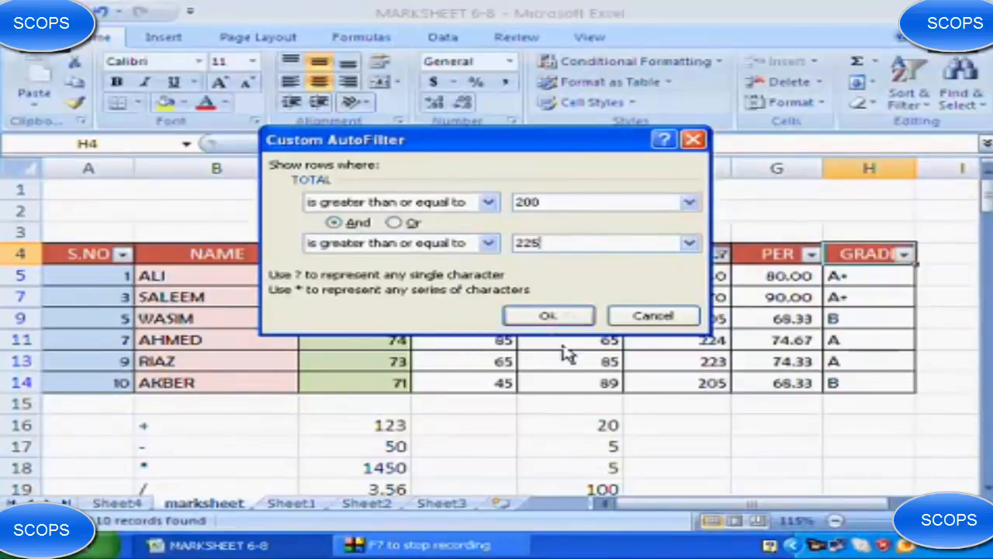
click(558, 317)
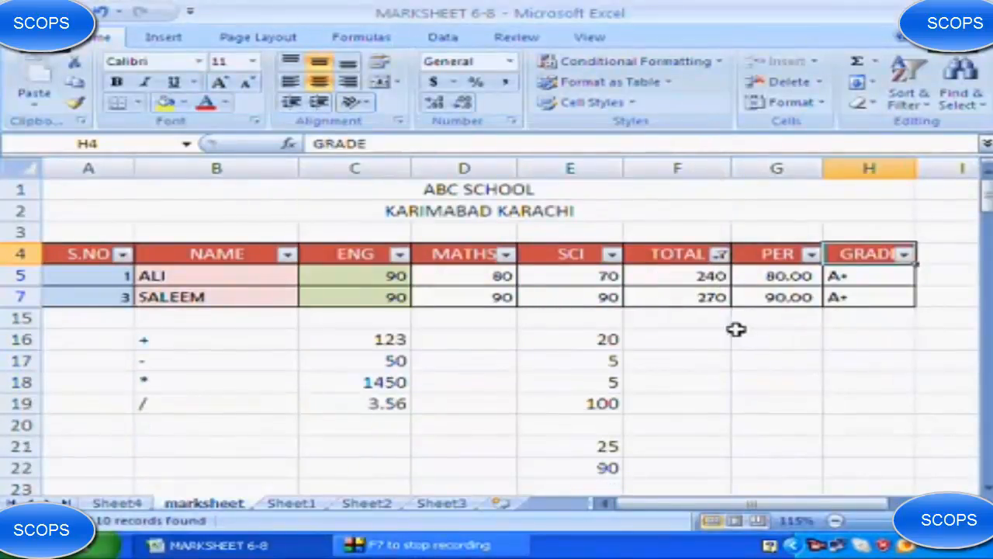
click(720, 255)
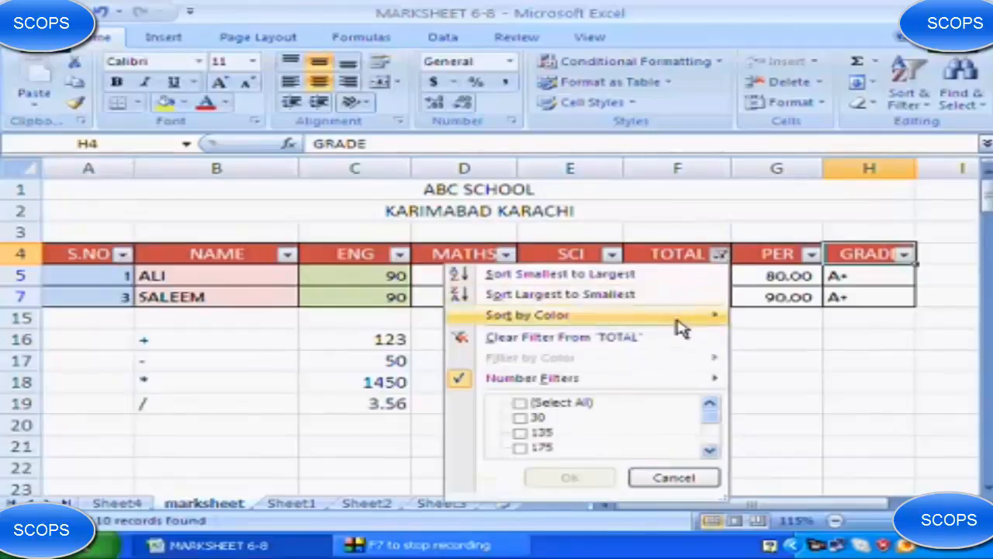
mouse_move(692, 382)
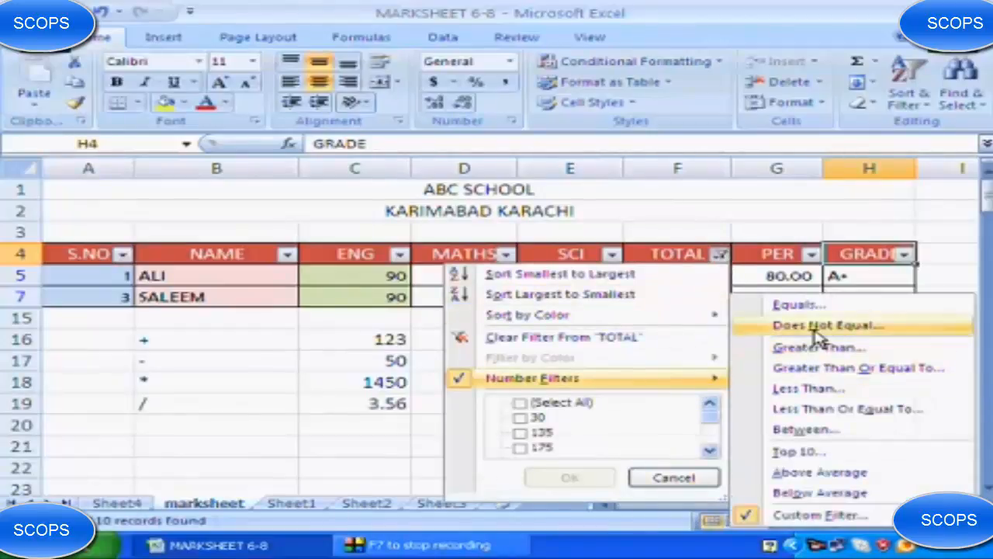
click(818, 368)
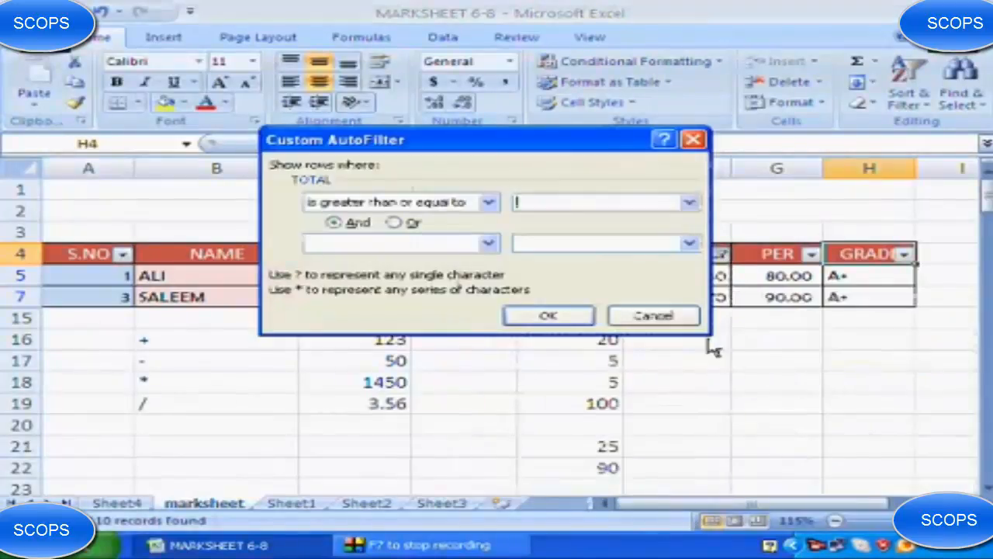
click(488, 243)
click(488, 319)
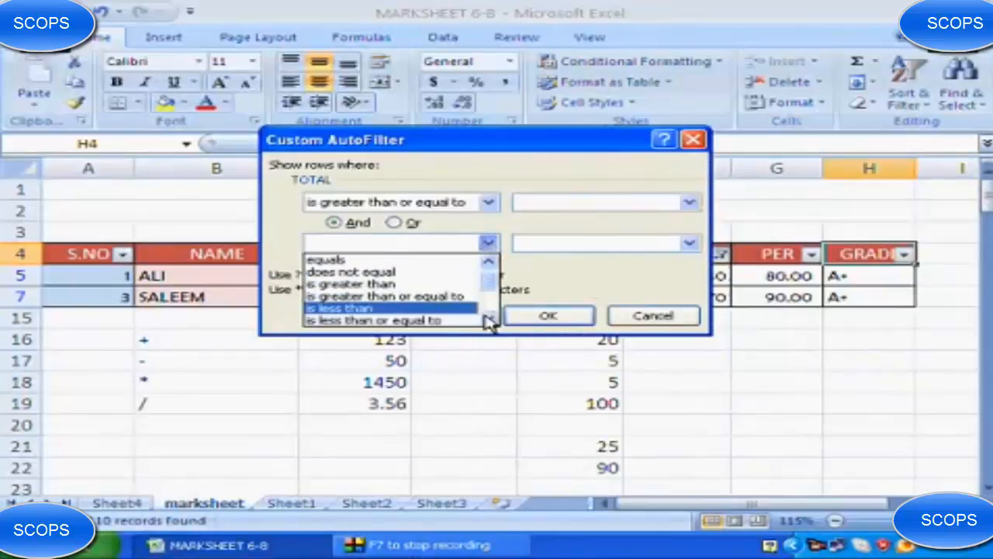
click(488, 319)
click(489, 319)
click(448, 296)
click(566, 203)
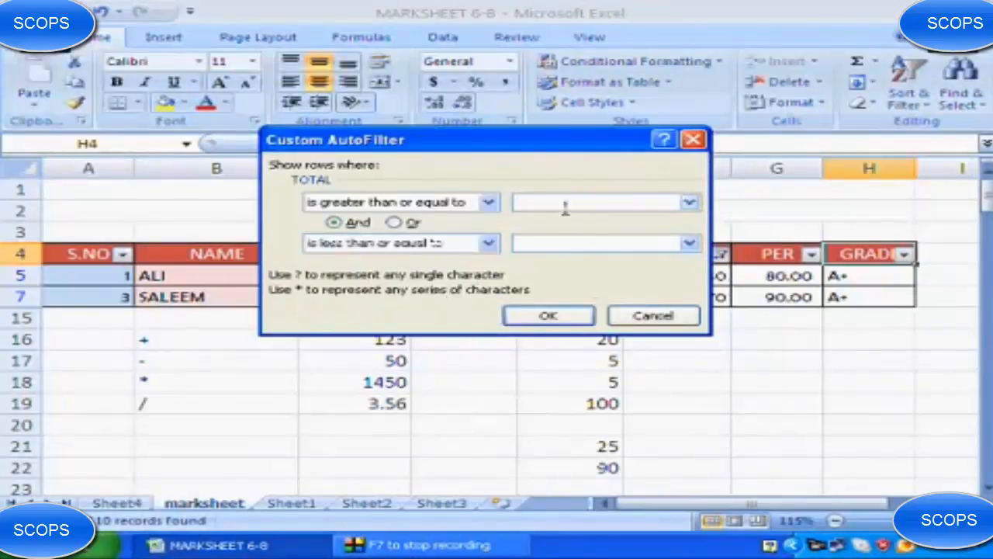
click(654, 315)
Reselect all values in the TOTAL filter to show every student row.
click(720, 255)
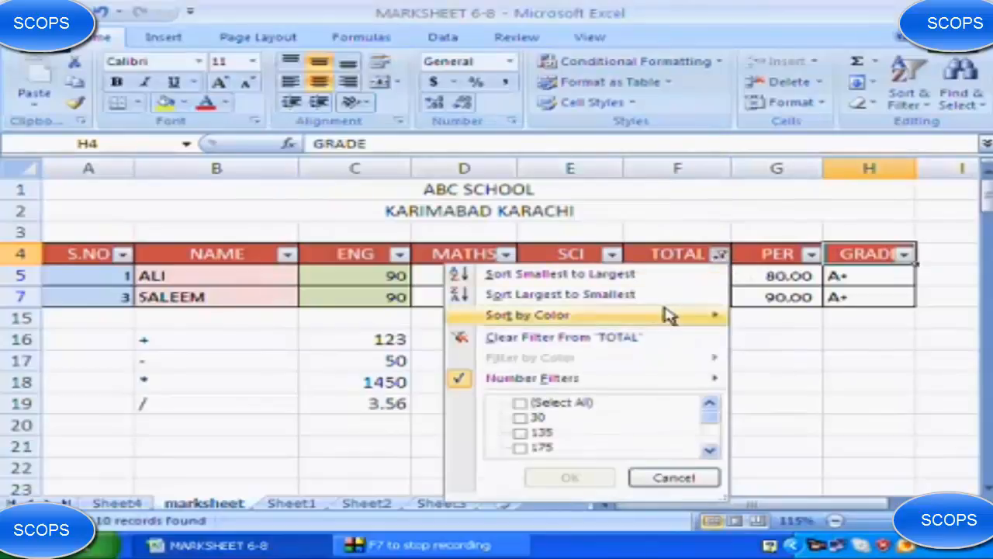
click(610, 378)
click(518, 404)
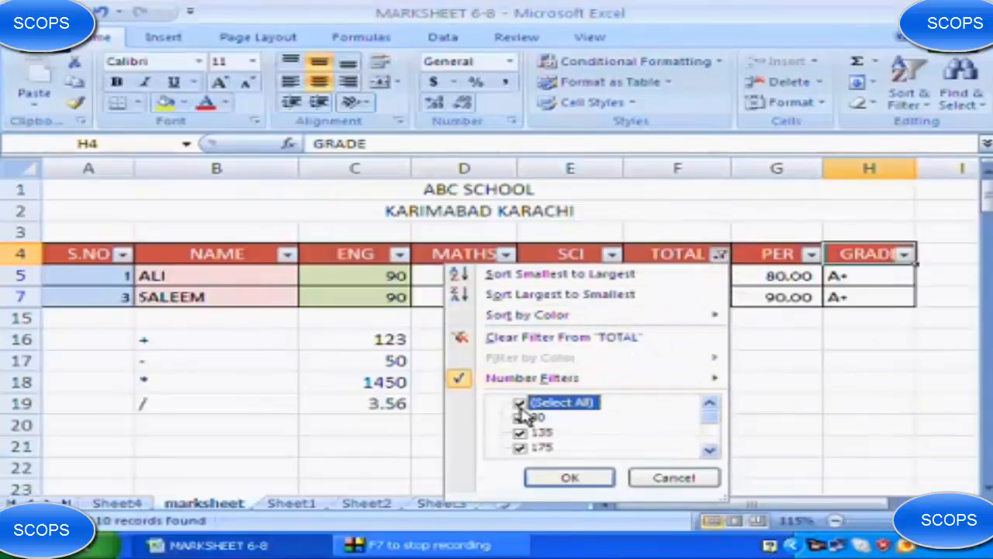
click(583, 476)
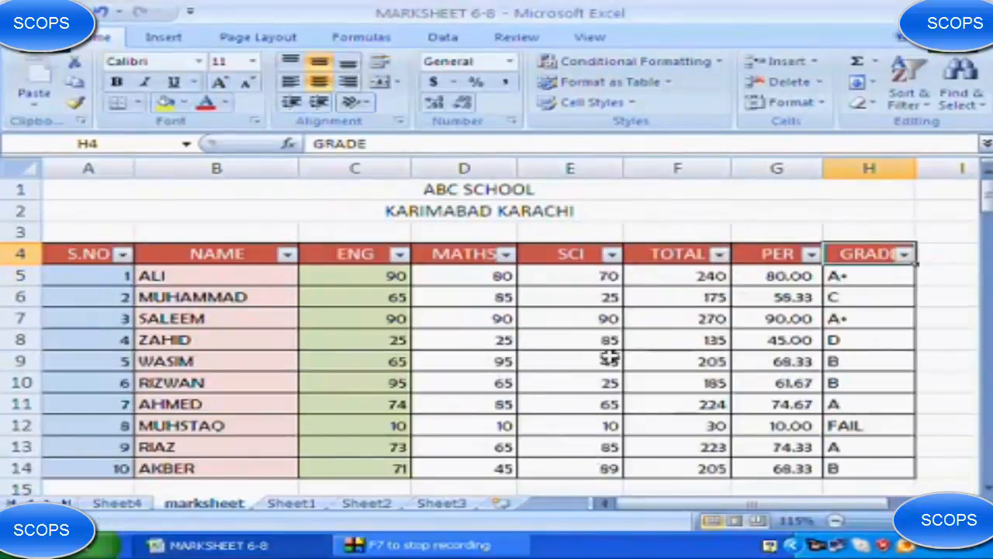
Start a custom number filter on the SCI column with the condition is greater than or equal to 50.
click(611, 253)
click(570, 379)
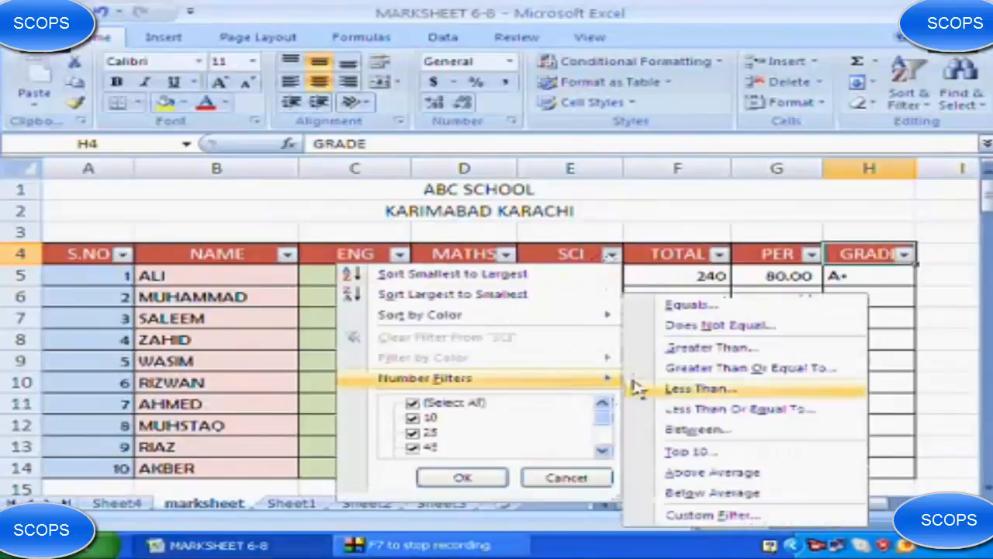
click(728, 374)
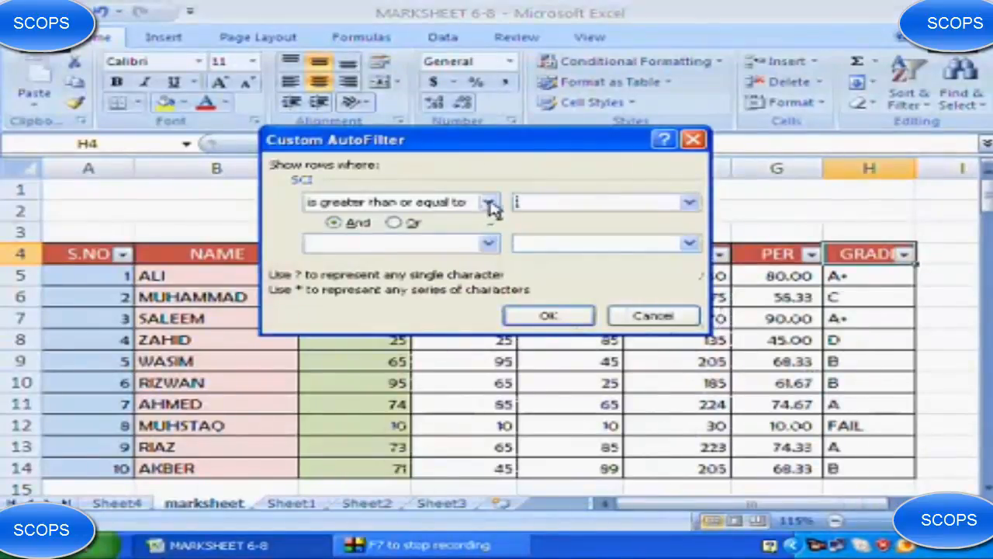
click(490, 204)
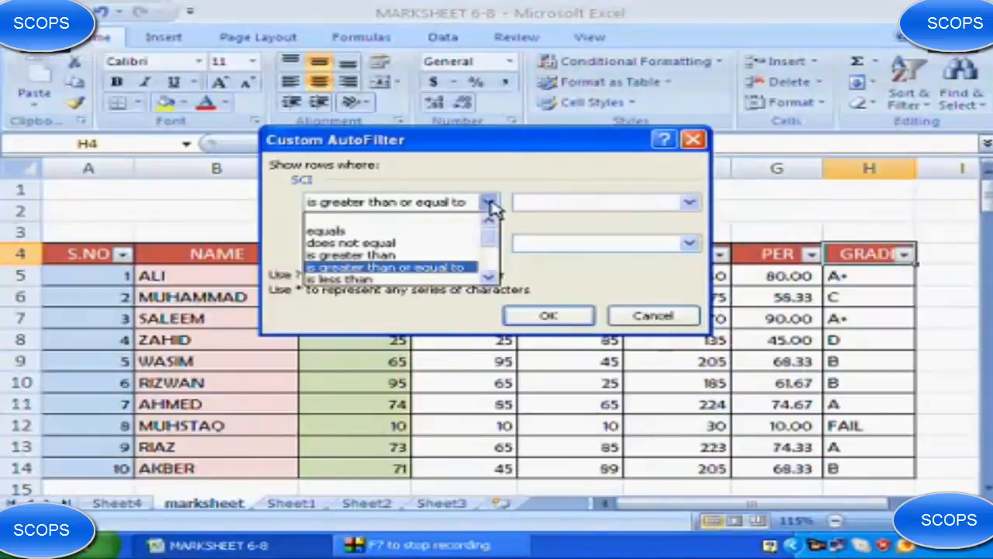
click(491, 204)
click(565, 205)
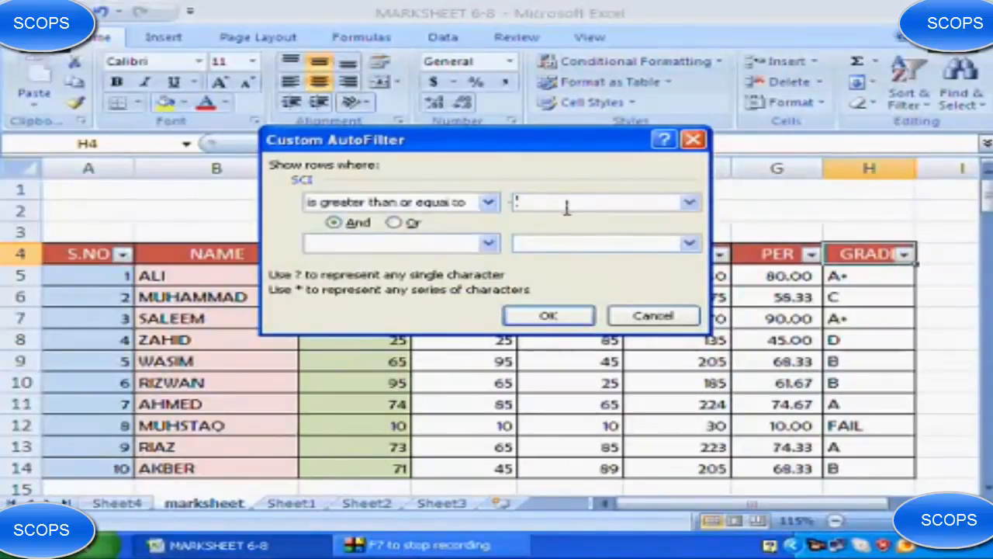
text(50)
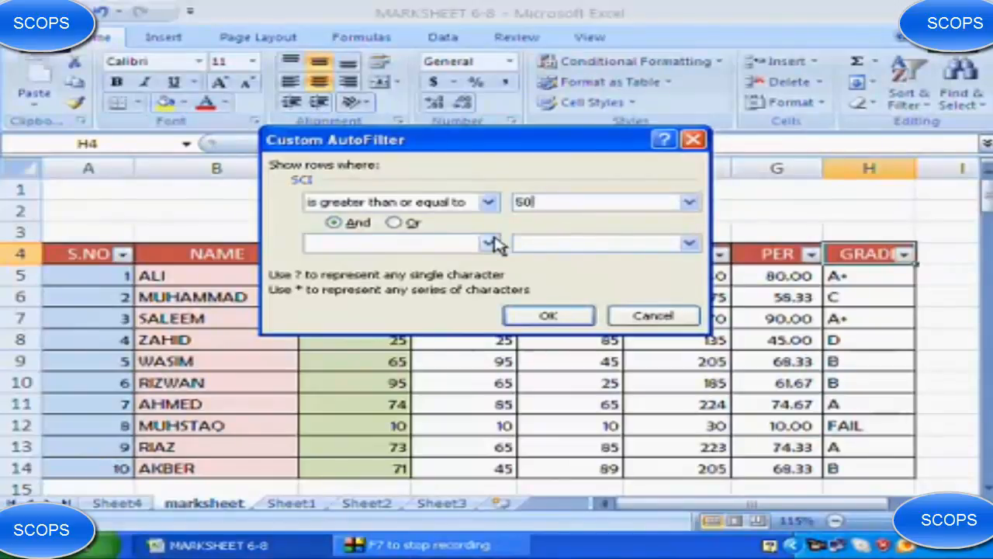
Add the And condition is less than or equal to 75 to the SCI filter, apply it, and select the filtered SCI marks.
click(489, 243)
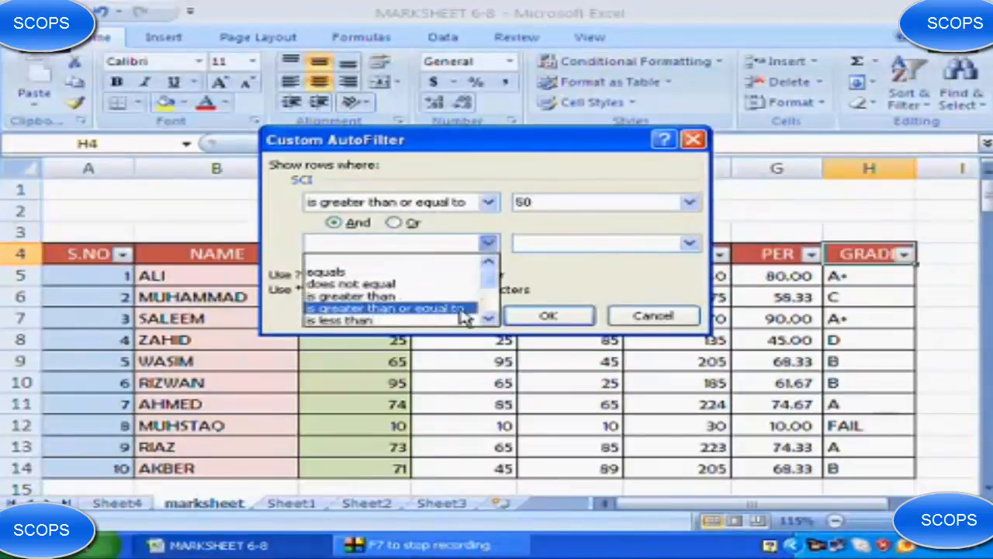
click(490, 319)
click(434, 296)
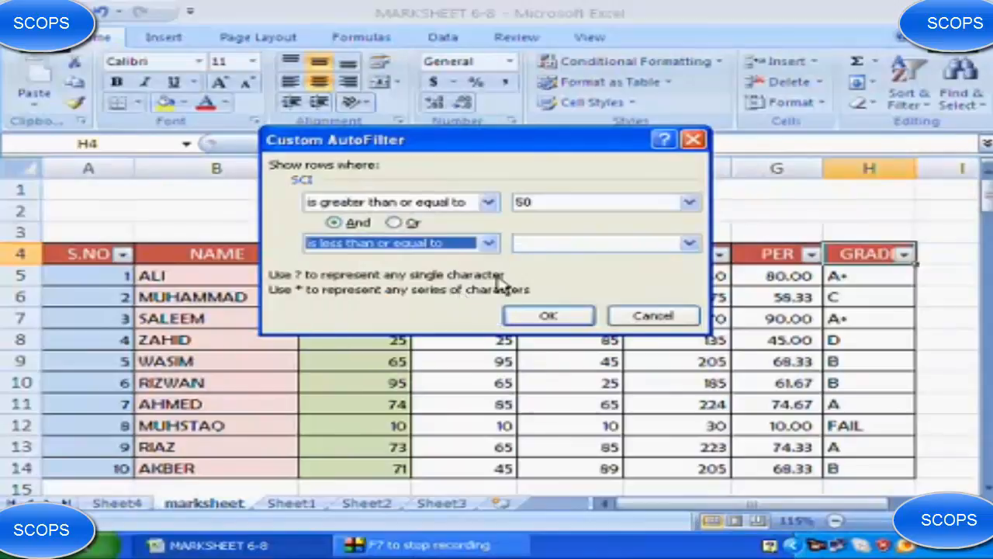
click(562, 244)
text(75)
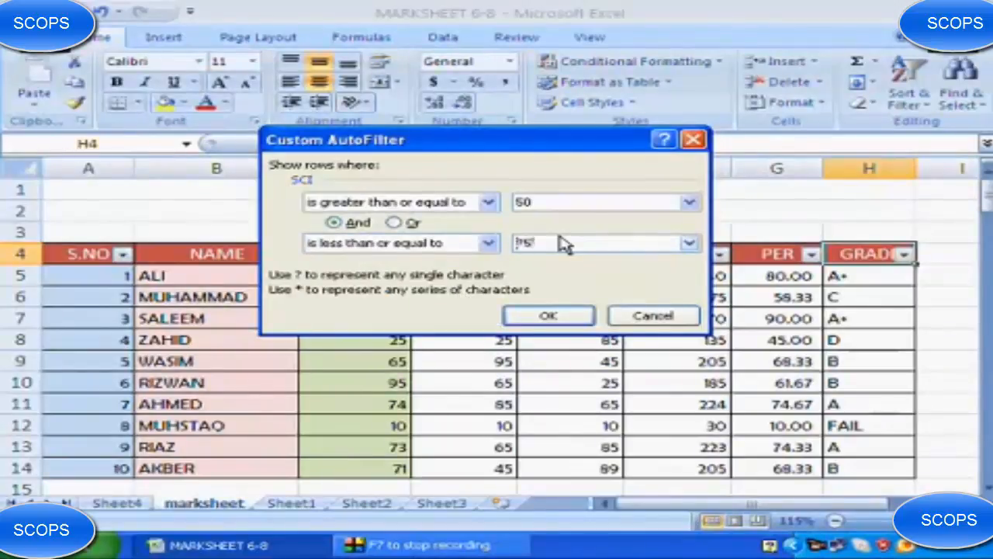
click(543, 315)
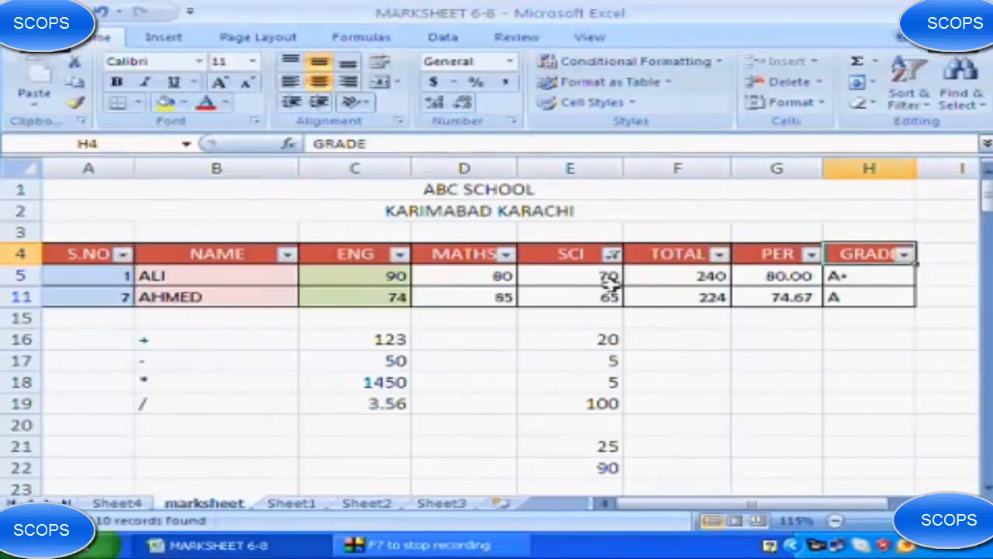
drag(608, 277, 610, 298)
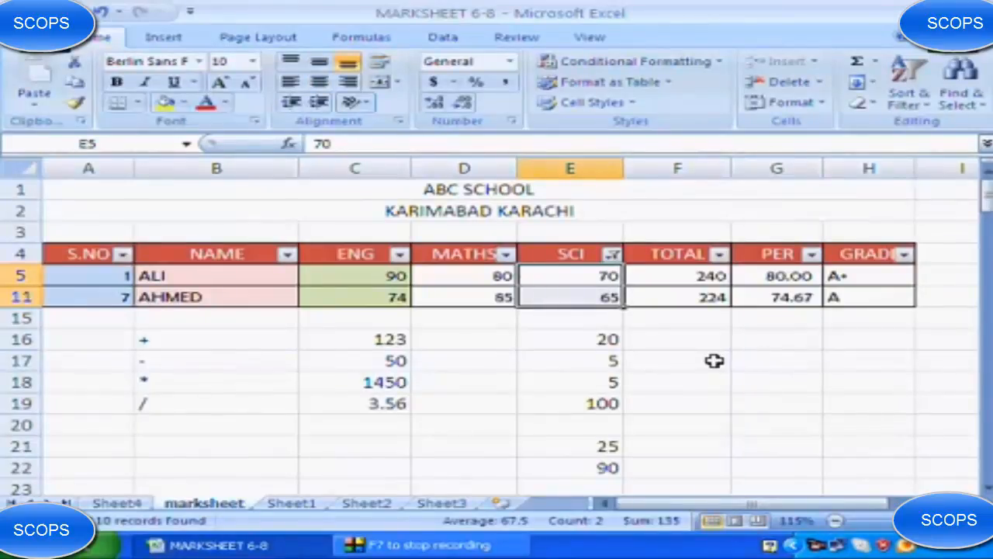
Reselect all values in the SCI filter to show every student row.
click(612, 254)
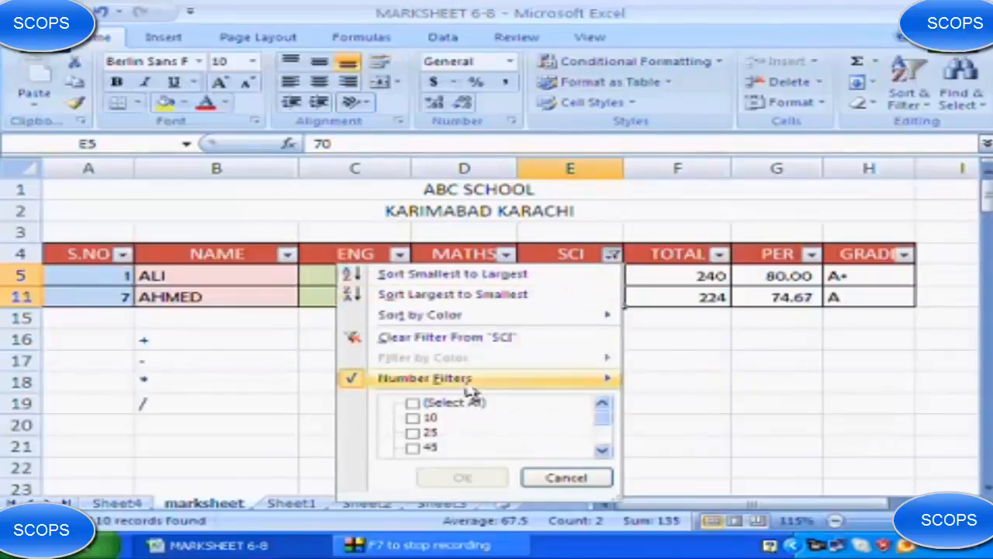
click(419, 404)
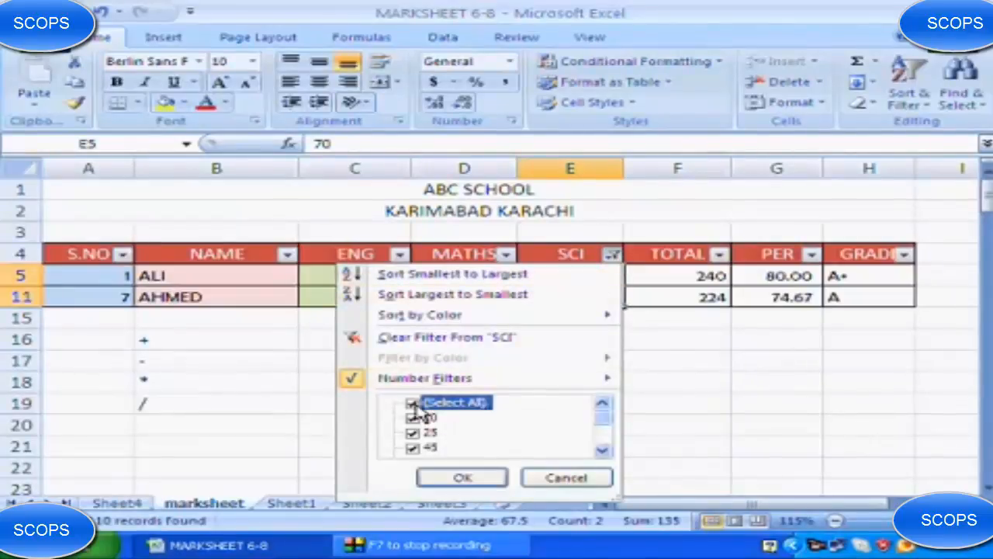
click(458, 478)
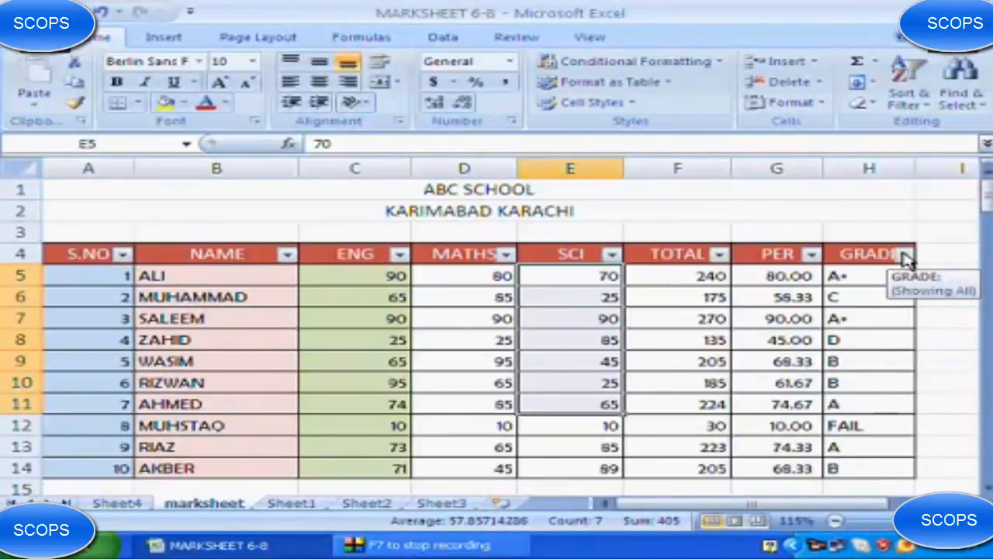
key(alt+Tab)
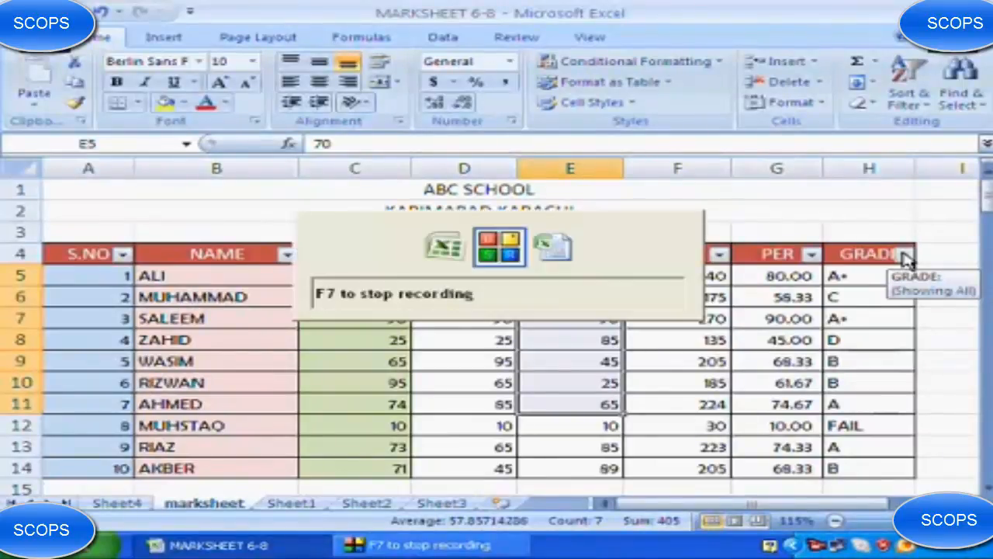